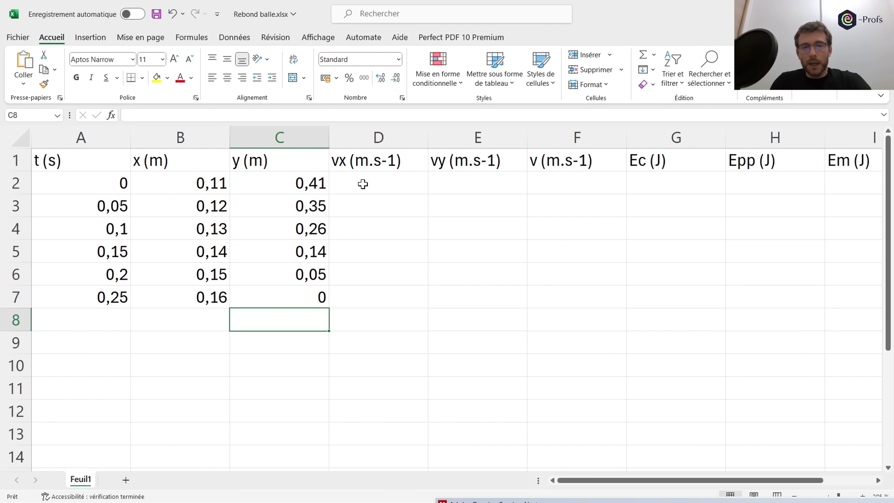
{"action": "double_click", "coordinate": [363, 184]}
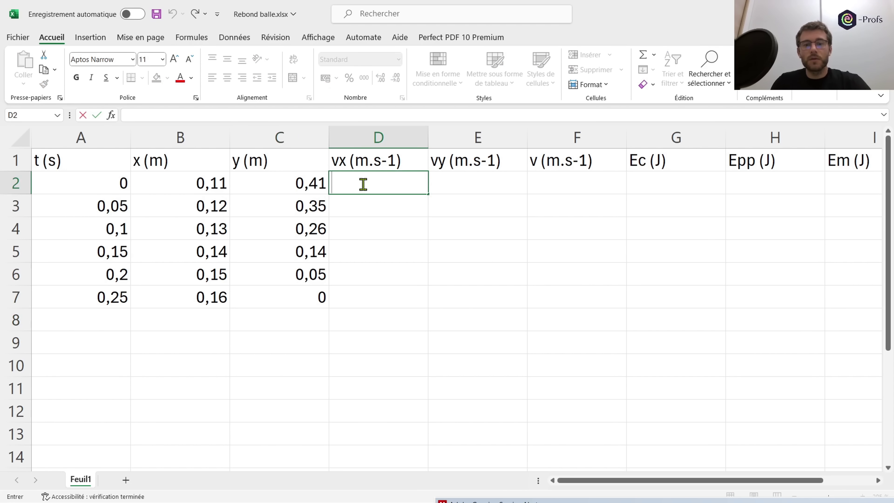
{"action": "type", "text": "="}
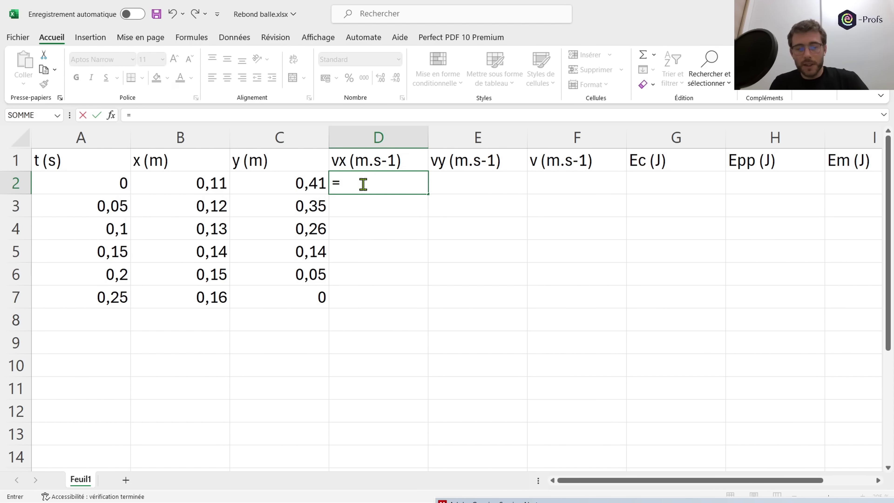
{"action": "type", "text": "("}
{"action": "key", "text": "BackSpace"}
{"action": "key", "text": "BackSpace"}
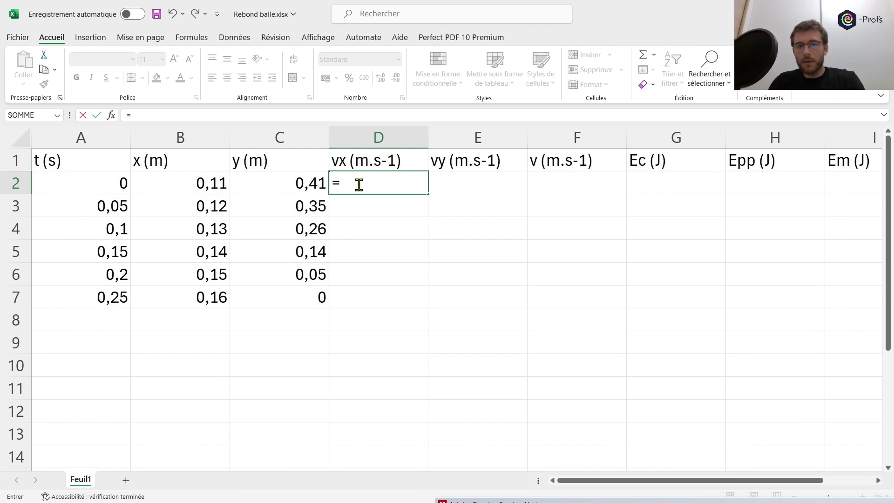
- Start the vx formula in cell D3 with the position difference =(B4-B2)
{"action": "left_click", "coordinate": [365, 201]}
{"action": "double_click", "coordinate": [366, 202]}
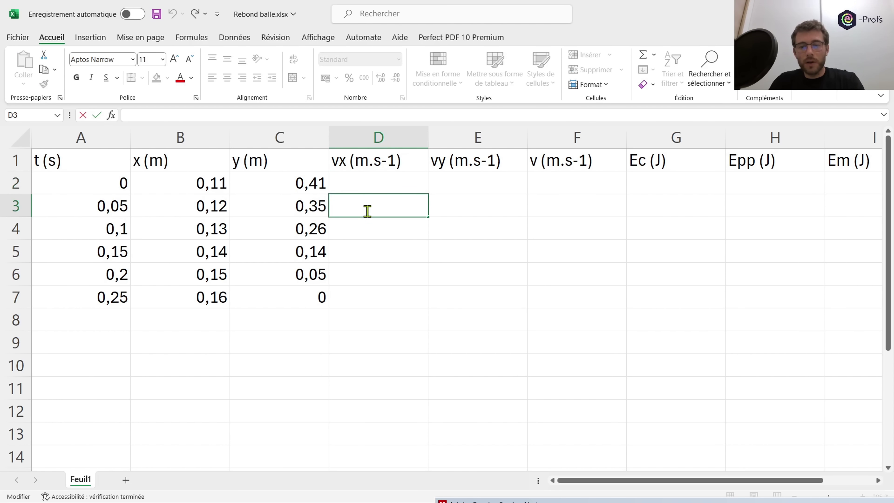
{"action": "type", "text": "="}
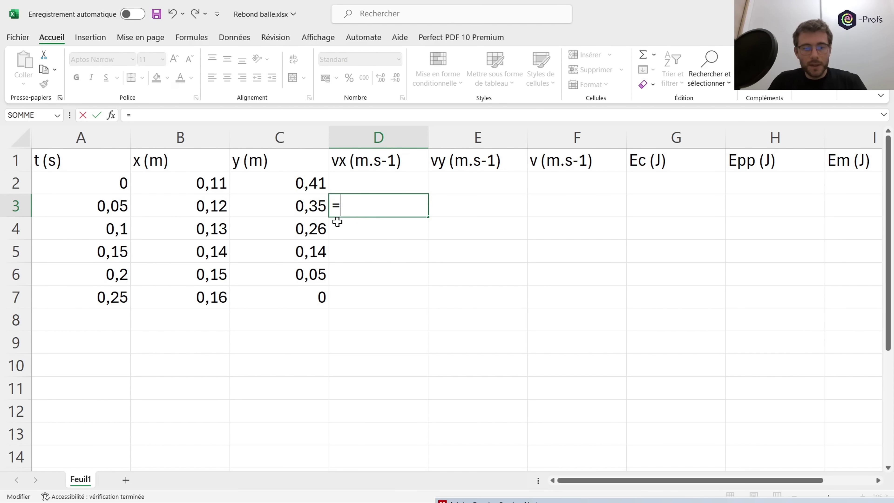
{"action": "type", "text": "("}
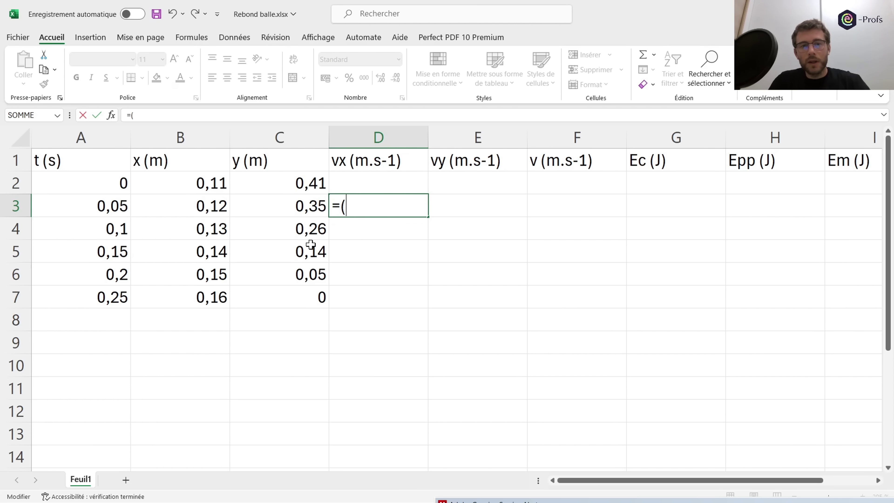
{"action": "left_click", "coordinate": [191, 232]}
{"action": "type", "text": "-"}
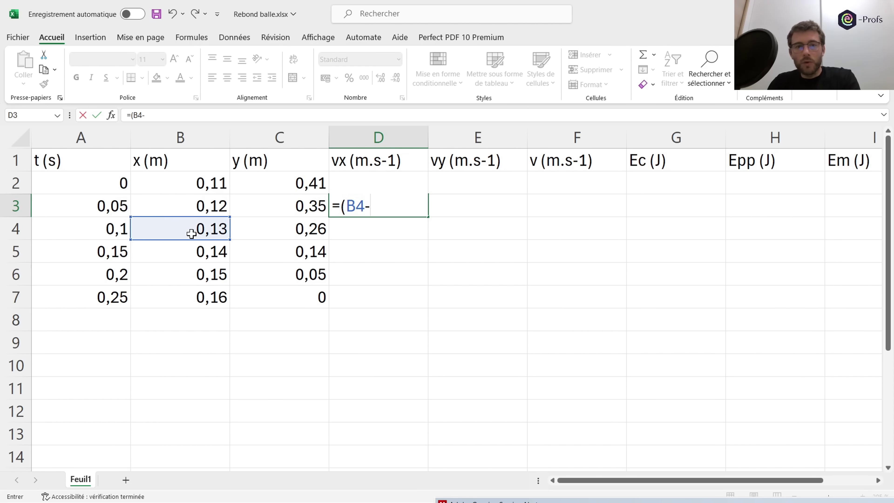
{"action": "left_click", "coordinate": [205, 184]}
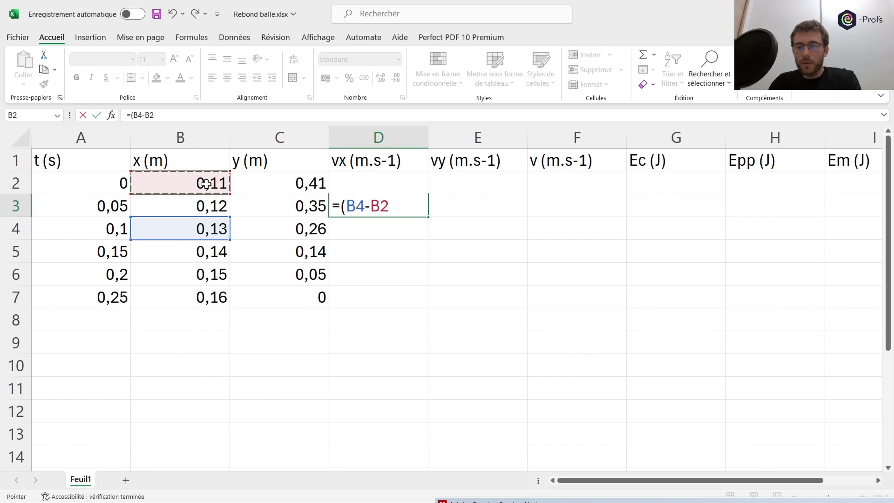
{"action": "type", "text": ")"}
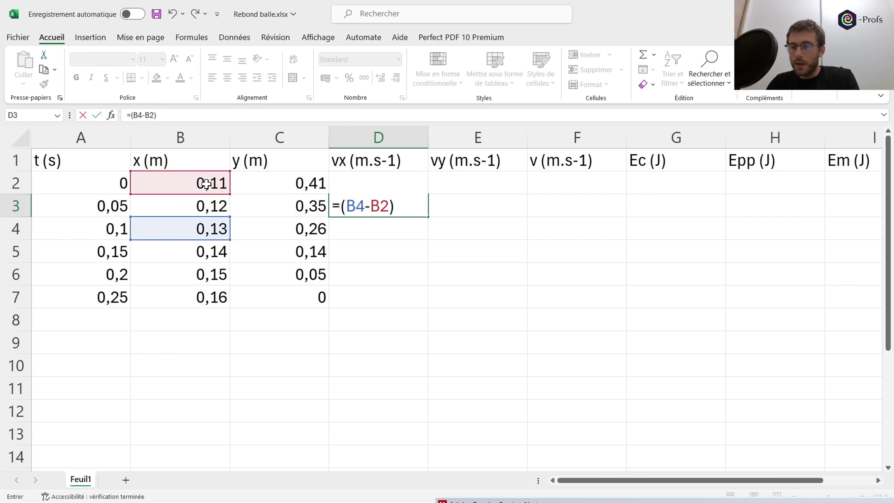
- Complete the D3 formula by dividing by the time difference (A4-A2), and copy it down to D6
{"action": "type", "text": "/"}
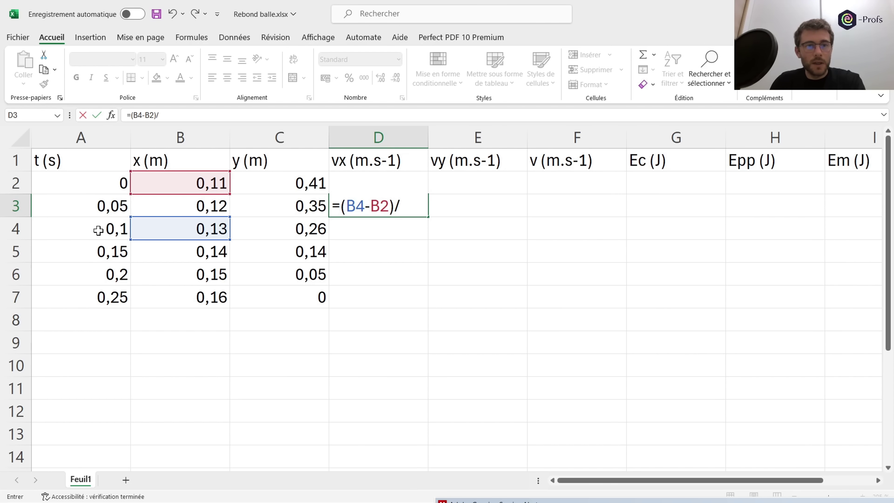
{"action": "type", "text": "("}
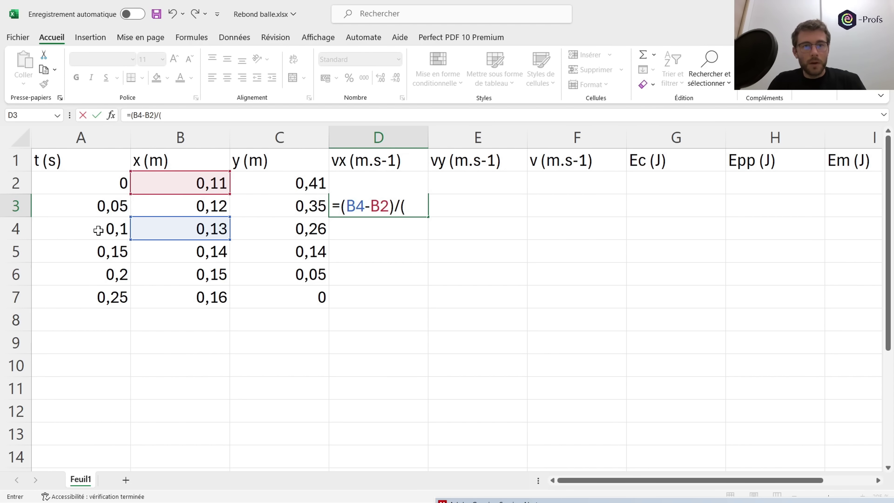
{"action": "left_click", "coordinate": [98, 231]}
{"action": "type", "text": "-"}
{"action": "left_click", "coordinate": [107, 188]}
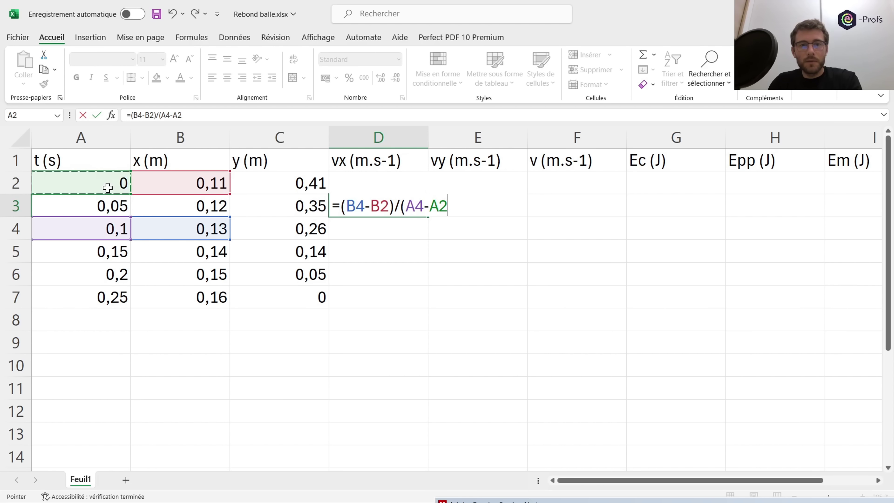
{"action": "type", "text": ")"}
{"action": "key", "text": "Return"}
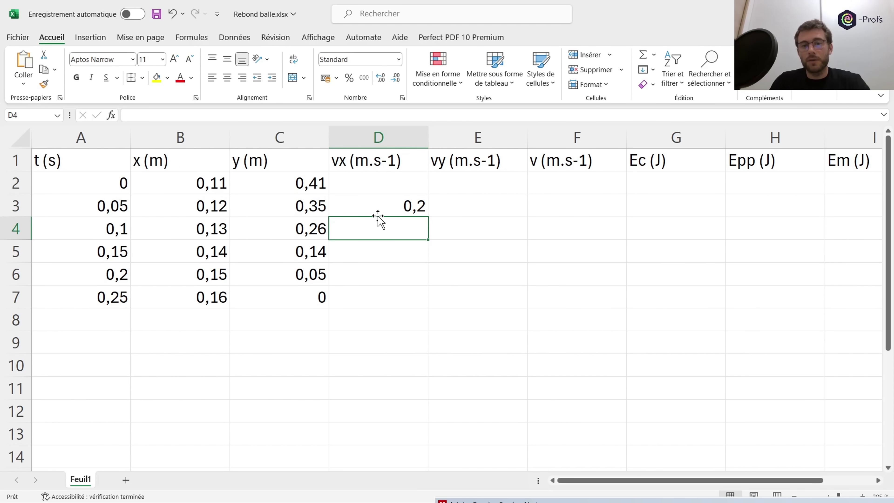
{"action": "left_click", "coordinate": [379, 208]}
{"action": "left_click_drag", "start_coordinate": [428, 216], "coordinate": [423, 284]}
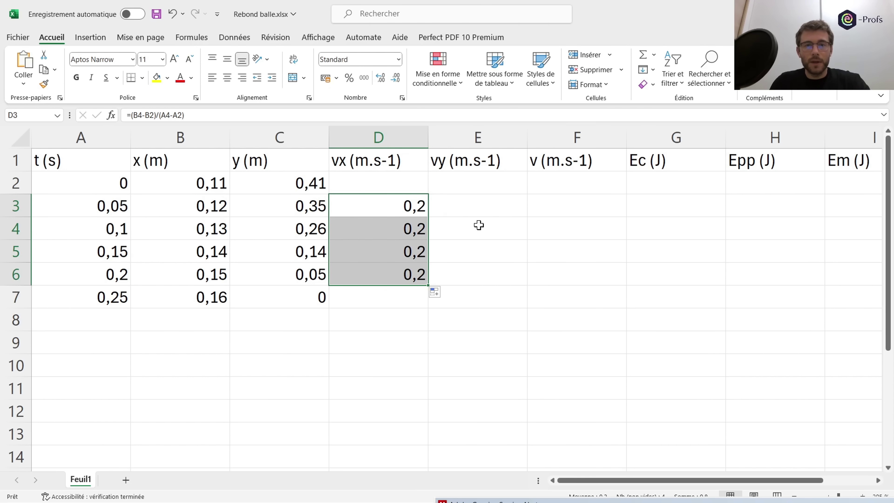
- Start the vy formula in cell E3 with the height difference =(C4-C2)
{"action": "left_click", "coordinate": [478, 210]}
{"action": "double_click", "coordinate": [472, 208]}
{"action": "type", "text": "="}
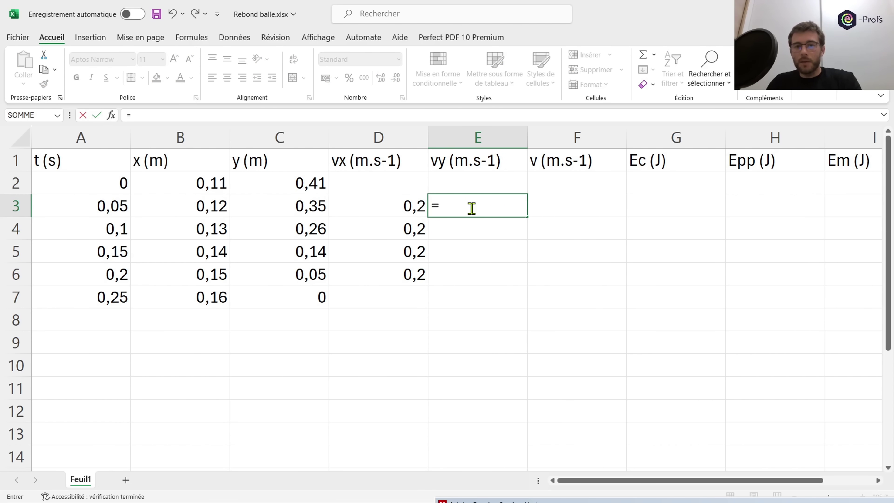
{"action": "type", "text": "("}
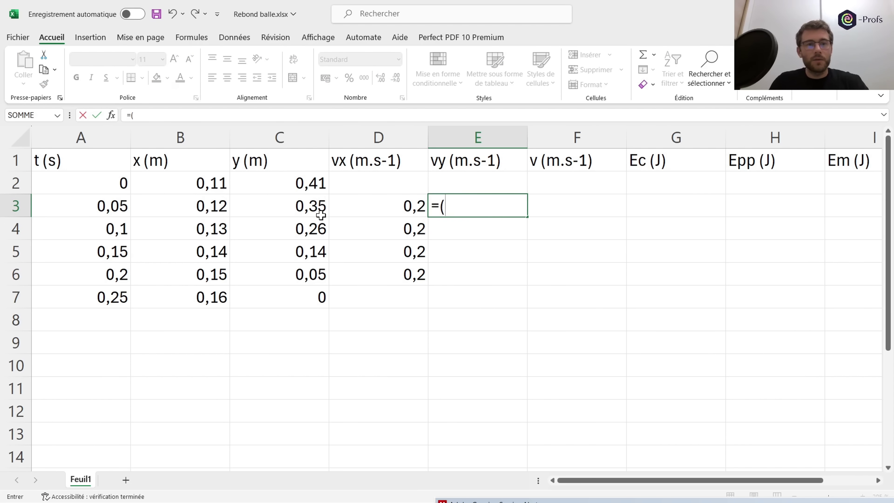
{"action": "left_click", "coordinate": [305, 235]}
{"action": "type", "text": "-"}
{"action": "left_click", "coordinate": [310, 191]}
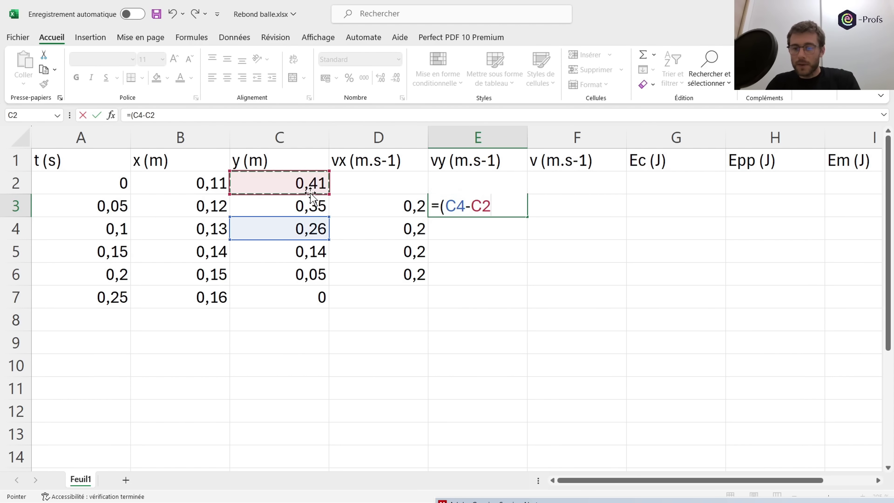
{"action": "type", "text": ")"}
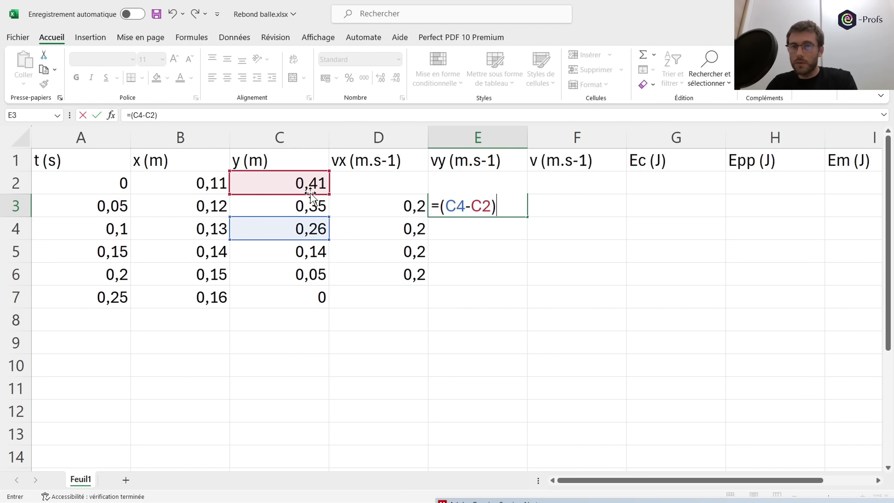
- Complete the E3 formula by dividing by the time difference (A4-A2), and copy it down to E6
{"action": "type", "text": "/"}
{"action": "left_click", "coordinate": [104, 230]}
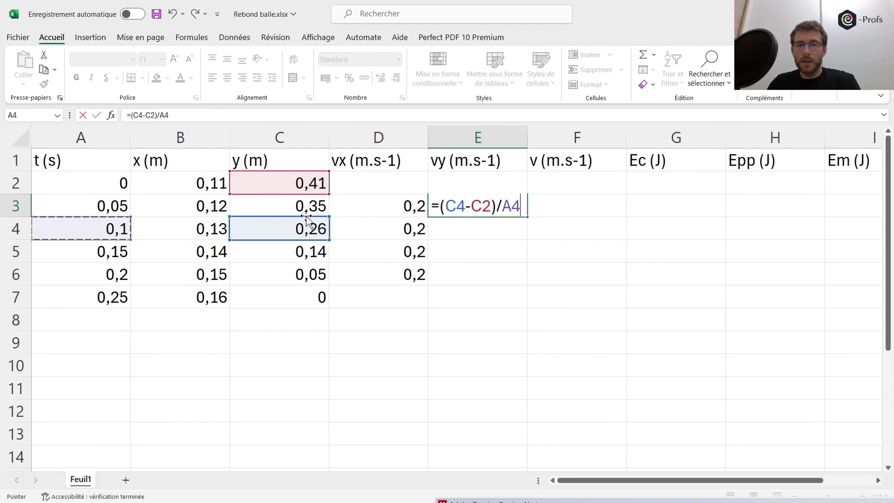
{"action": "key", "text": "BackSpace"}
{"action": "key", "text": "BackSpace"}
{"action": "type", "text": "("}
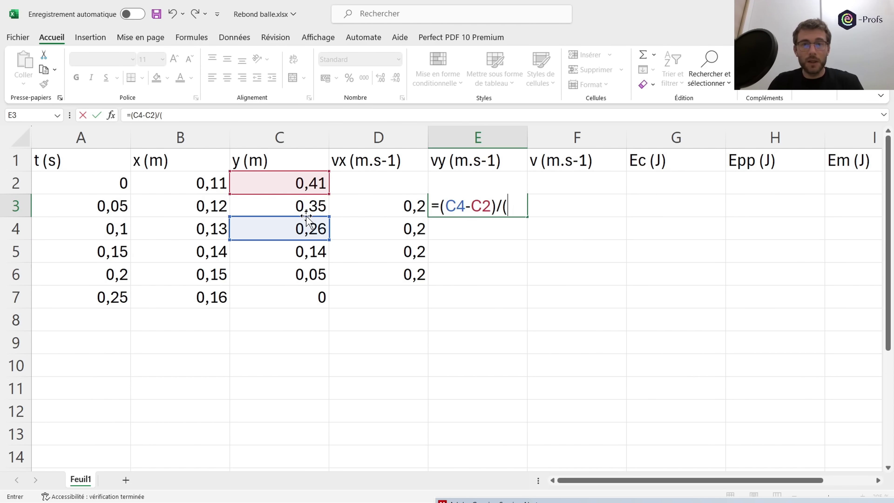
{"action": "left_click", "coordinate": [112, 231]}
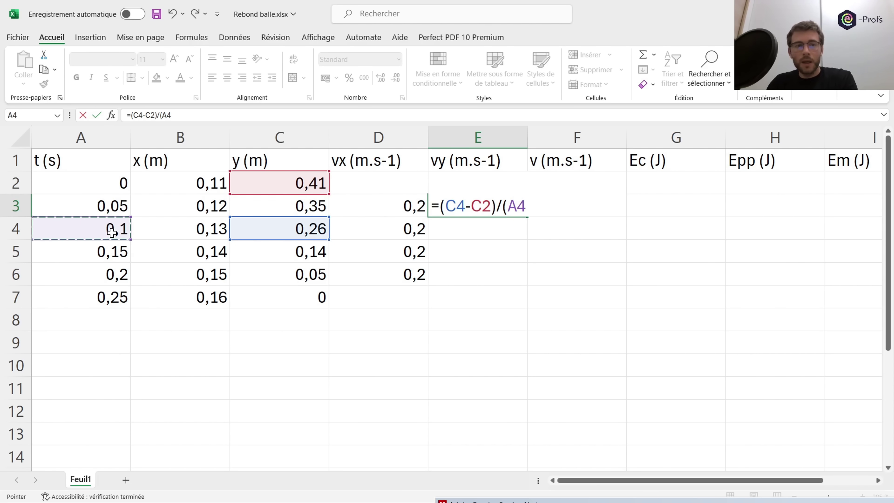
{"action": "type", "text": "-"}
{"action": "left_click", "coordinate": [122, 189]}
{"action": "type", "text": ")"}
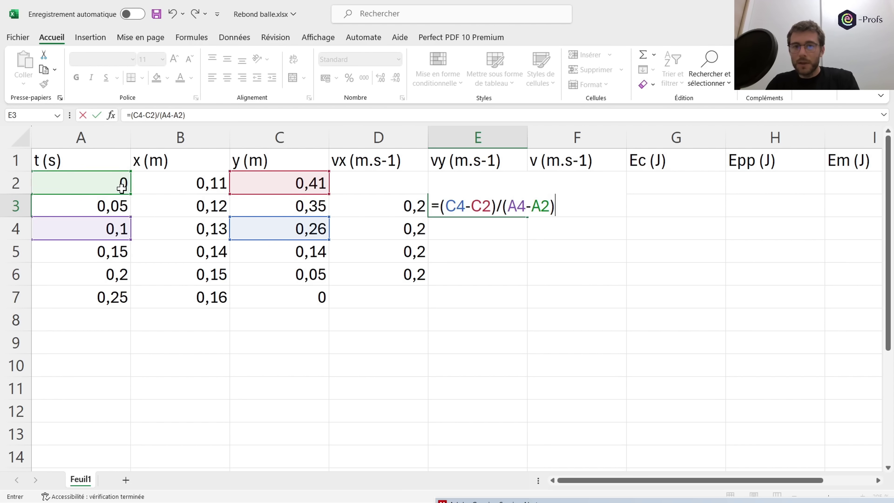
{"action": "key", "text": "Return"}
{"action": "left_click", "coordinate": [479, 209]}
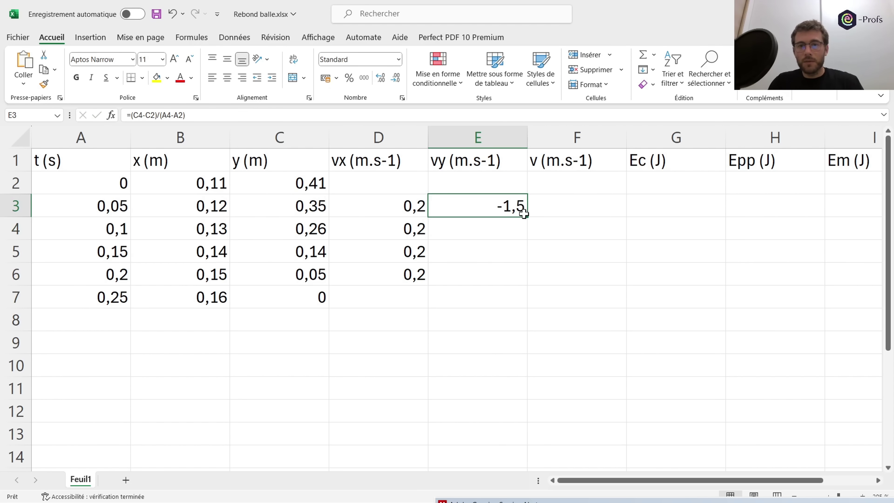
{"action": "left_click_drag", "start_coordinate": [528, 216], "coordinate": [521, 292]}
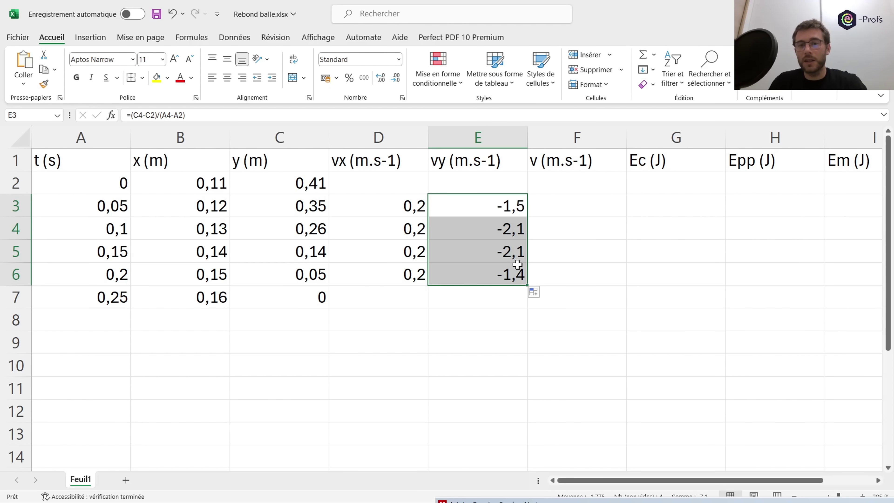
- Begin a formula in cell F3, the first speed value of the v (m.s-1) column
{"action": "double_click", "coordinate": [549, 208]}
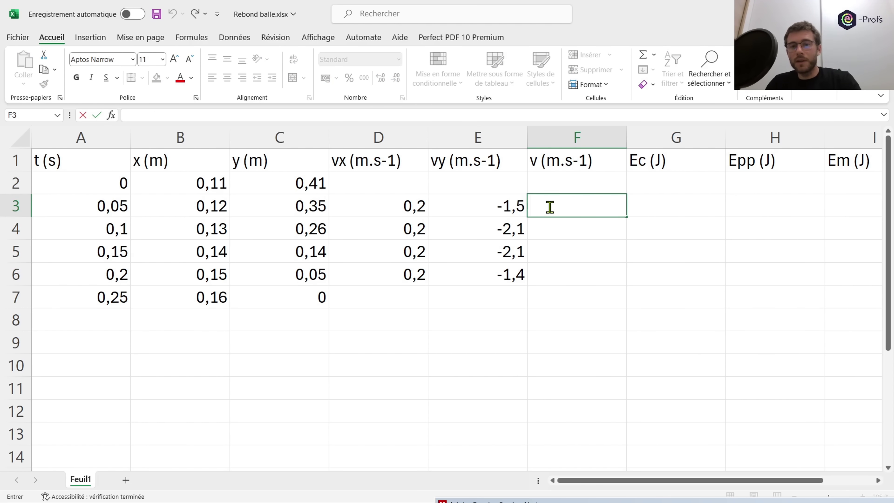
{"action": "type", "text": "="}
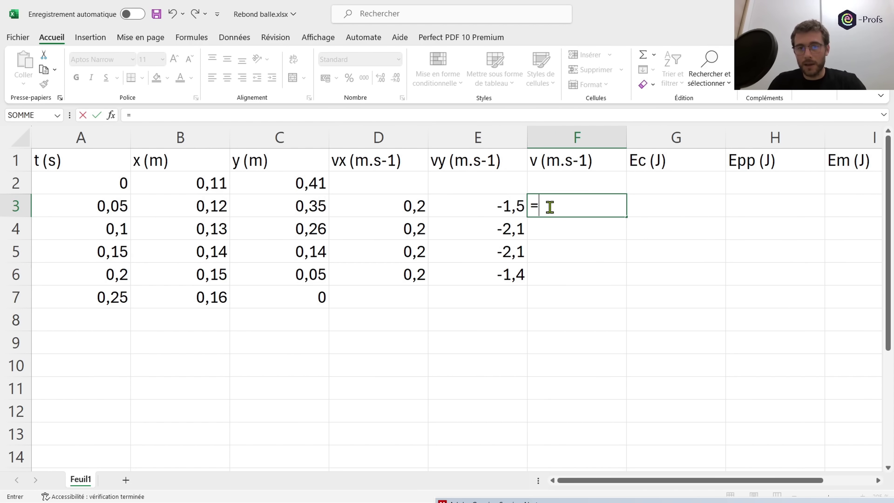
{"action": "type", "text": "s"}
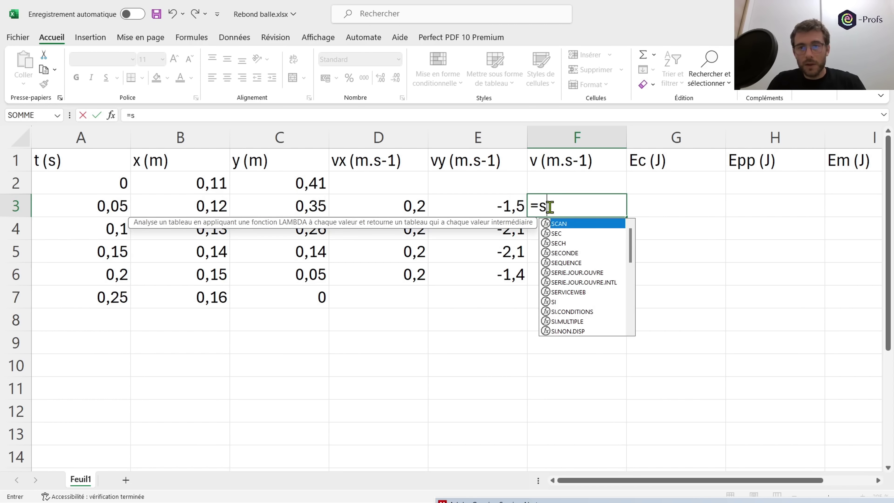
{"action": "type", "text": "qr"}
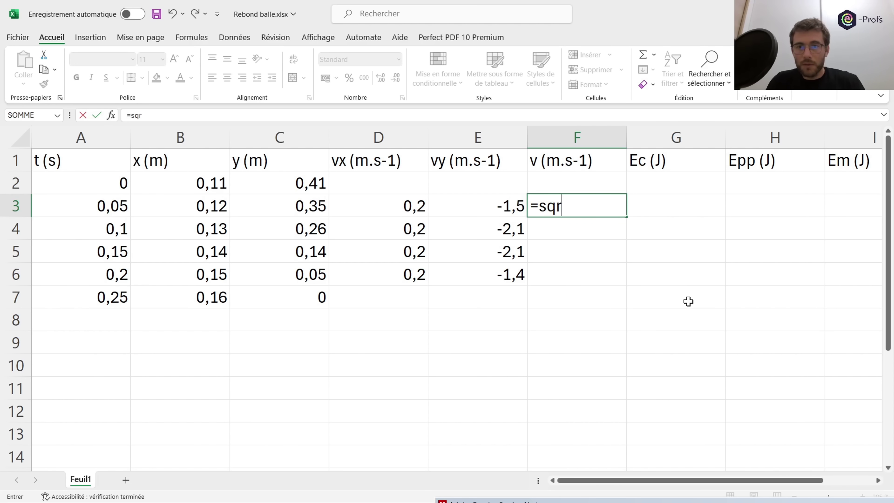
{"action": "type", "text": "t"}
{"action": "key", "text": "BackSpace"}
{"action": "key", "text": "BackSpace"}
{"action": "key", "text": "BackSpace"}
{"action": "key", "text": "BackSpace"}
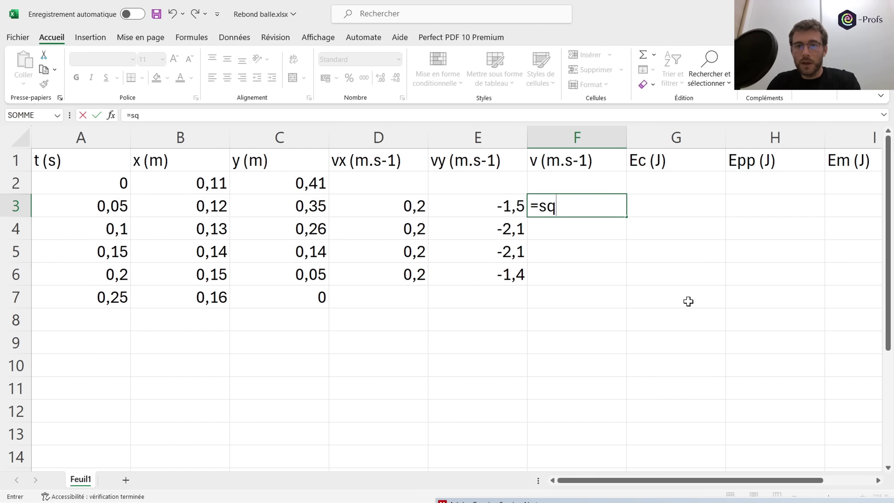
- Start the speed formula in F3 with the square root function and the squared vx term, =RACINE(D3*D3
{"action": "type", "text": "rac"}
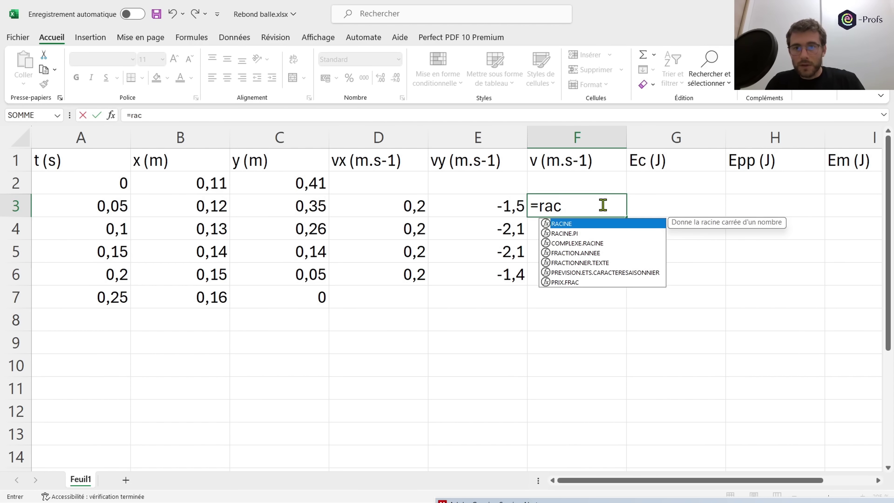
{"action": "left_click", "coordinate": [593, 233]}
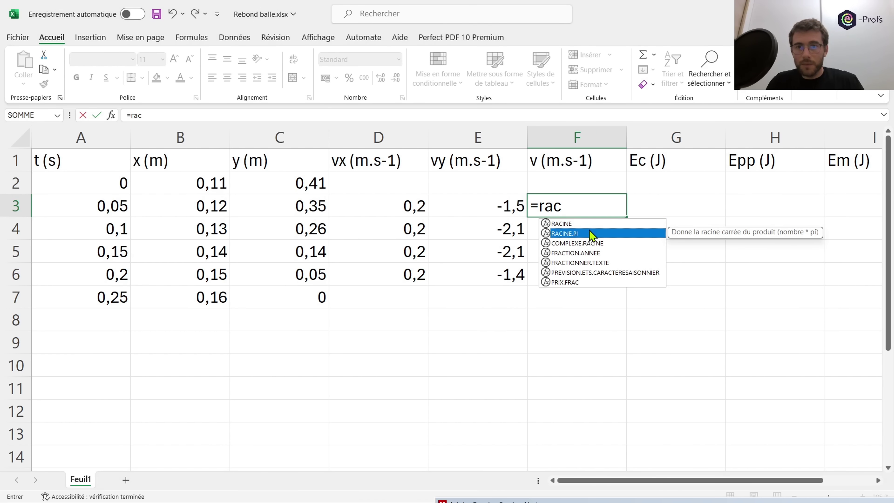
{"action": "key", "text": "Up"}
{"action": "key", "text": "Tab"}
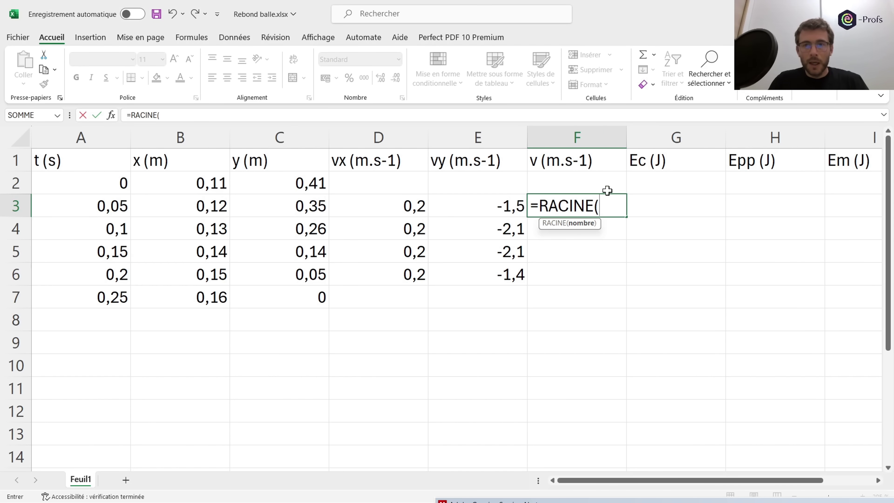
{"action": "left_click", "coordinate": [401, 207]}
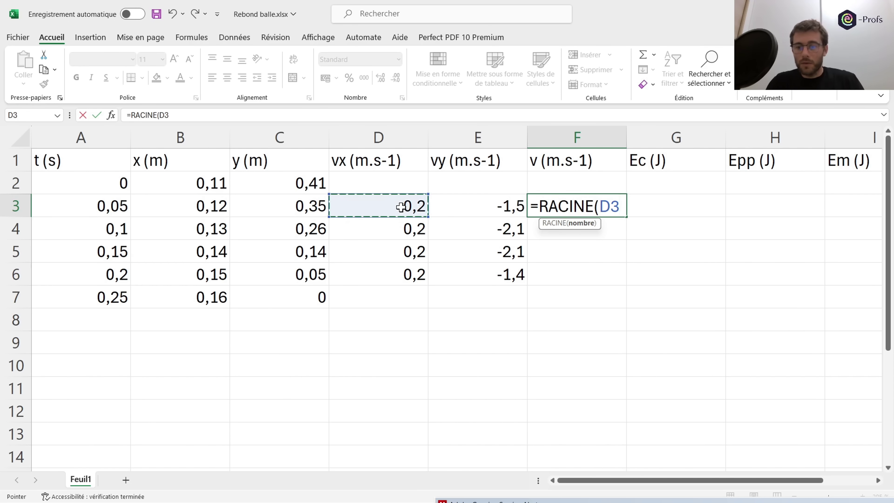
{"action": "type", "text": "*"}
{"action": "left_click", "coordinate": [401, 208]}
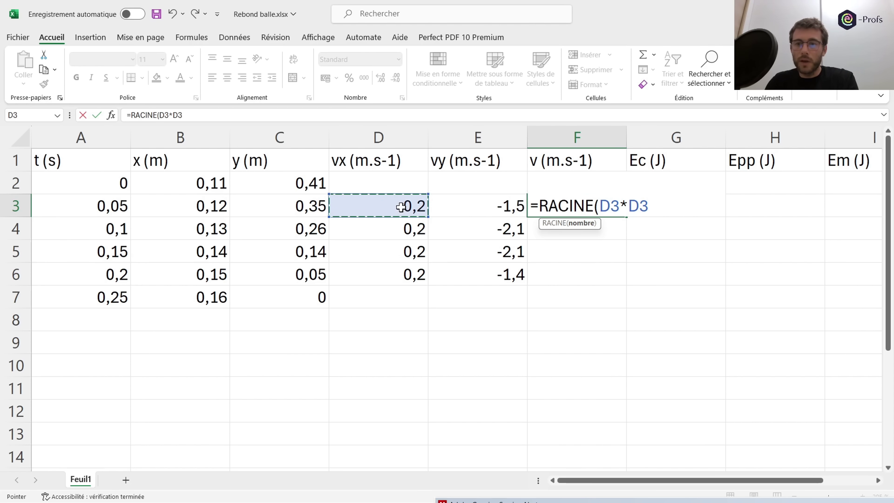
- Complete the F3 formula by adding the squared vy term E3*E3, and copy it down to F6
{"action": "type", "text": "+"}
{"action": "left_click", "coordinate": [484, 207]}
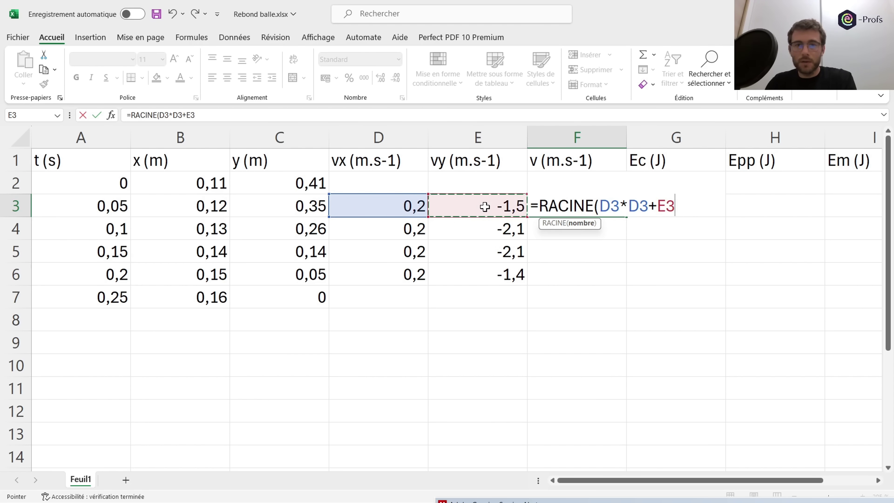
{"action": "type", "text": "*"}
{"action": "left_click", "coordinate": [485, 207]}
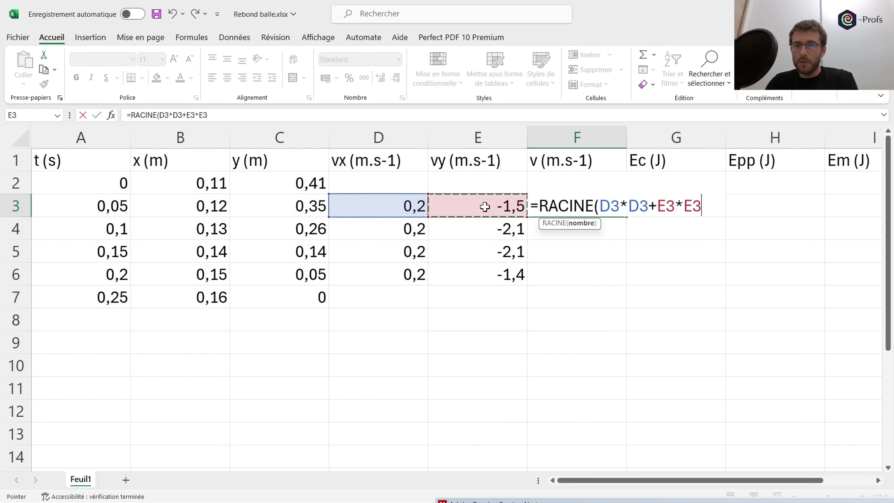
{"action": "key", "text": "Return"}
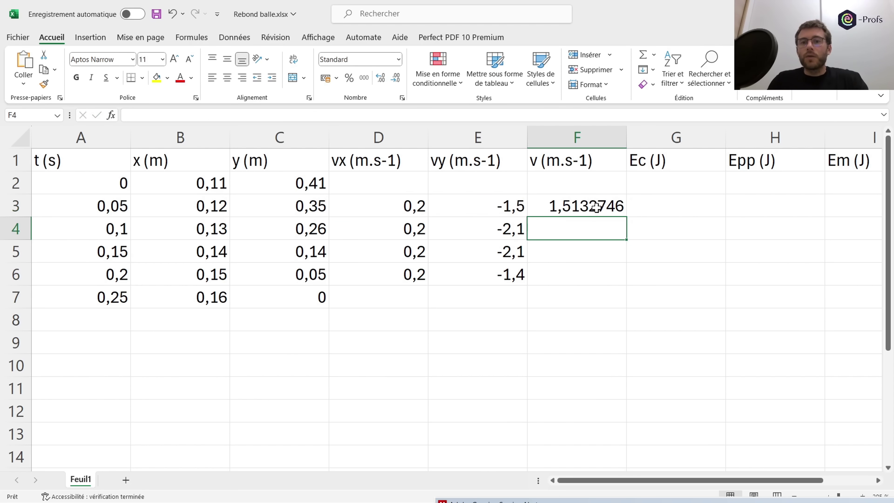
{"action": "left_click", "coordinate": [619, 214]}
{"action": "left_click_drag", "start_coordinate": [620, 214], "coordinate": [608, 280]}
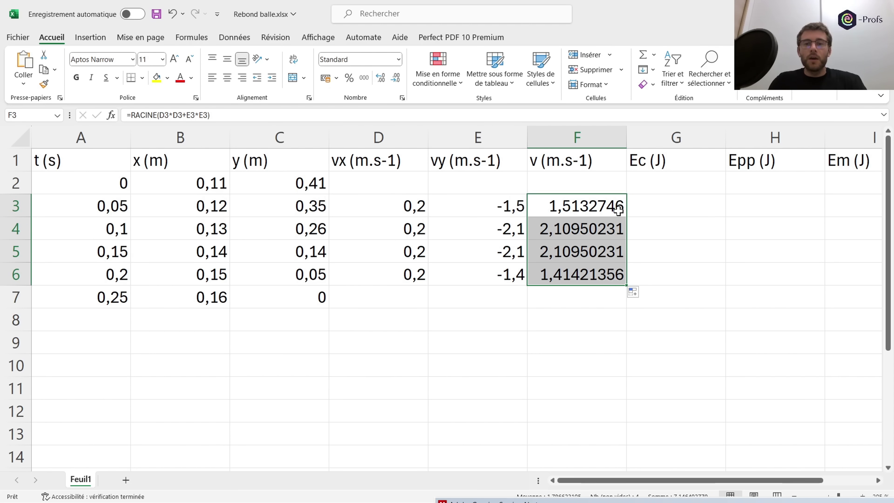
- Enter the kinetic energy formula =0,5*0,050*F3*F3 in G3 and copy it down to G6
{"action": "left_click", "coordinate": [644, 205]}
{"action": "type", "text": "="}
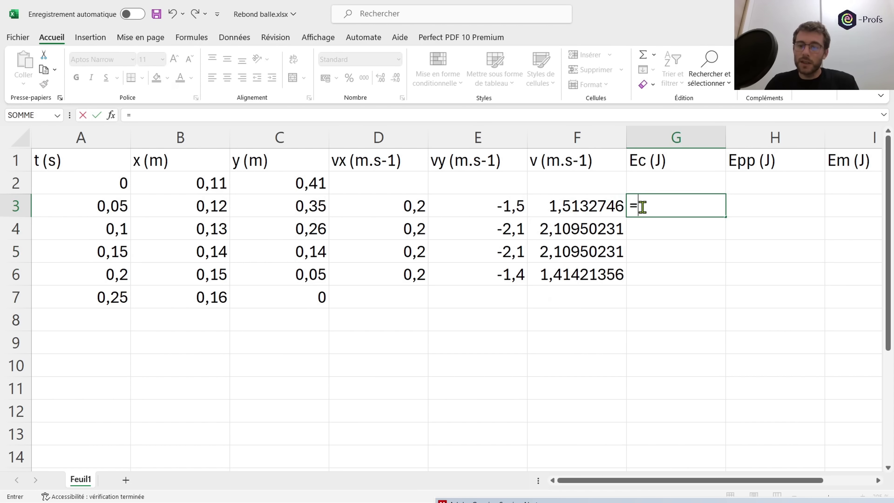
{"action": "type", "text": "0,5*"}
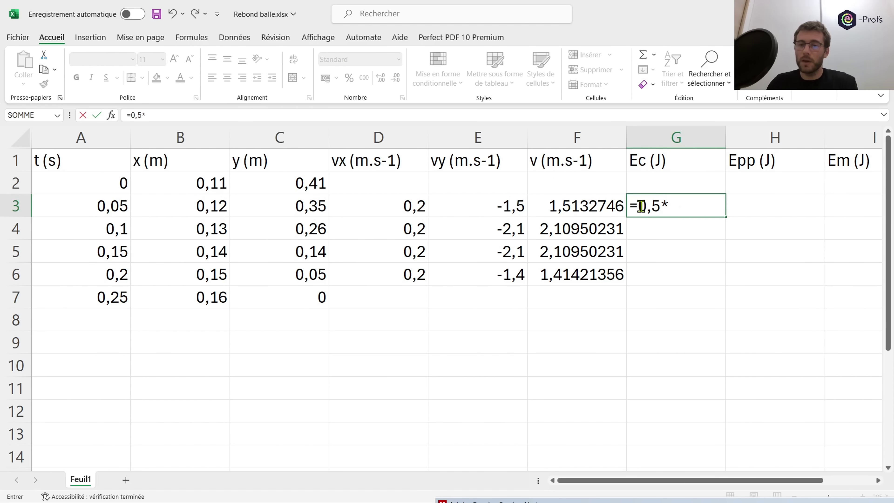
{"action": "type", "text": "0,050"}
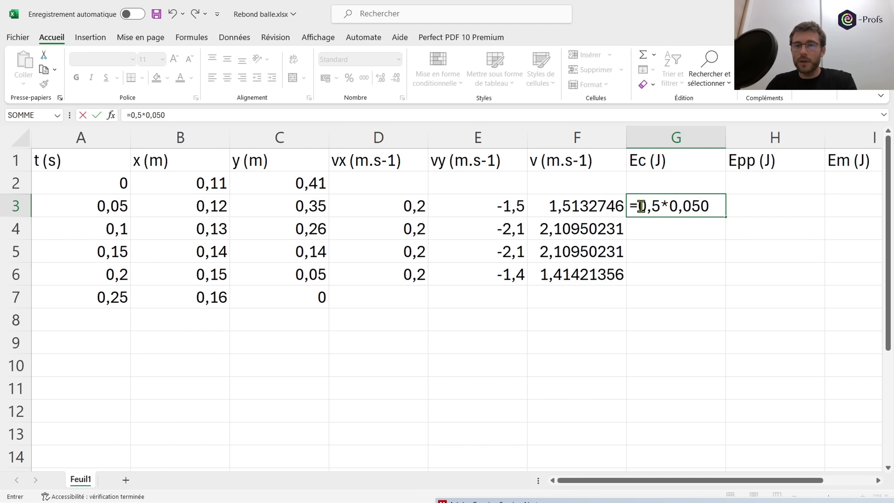
{"action": "type", "text": "*"}
{"action": "left_click", "coordinate": [594, 209]}
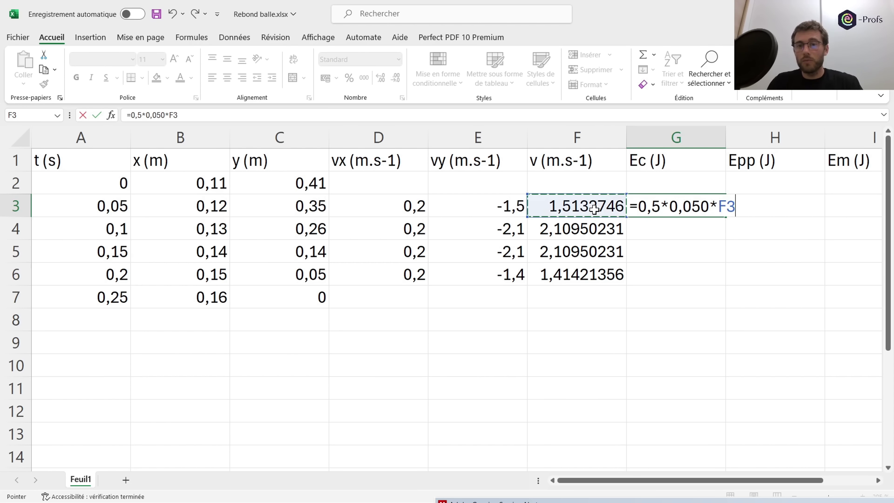
{"action": "type", "text": "*"}
{"action": "left_click", "coordinate": [595, 209]}
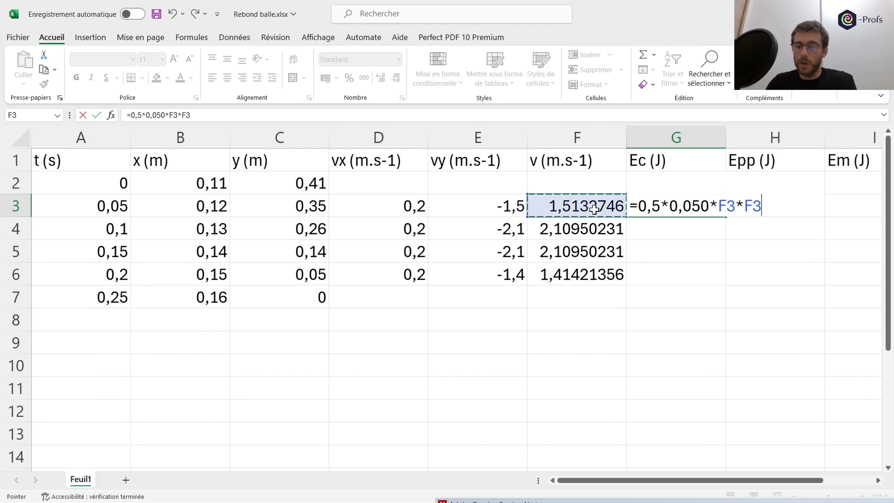
{"action": "key", "text": "Return"}
{"action": "left_click", "coordinate": [716, 211]}
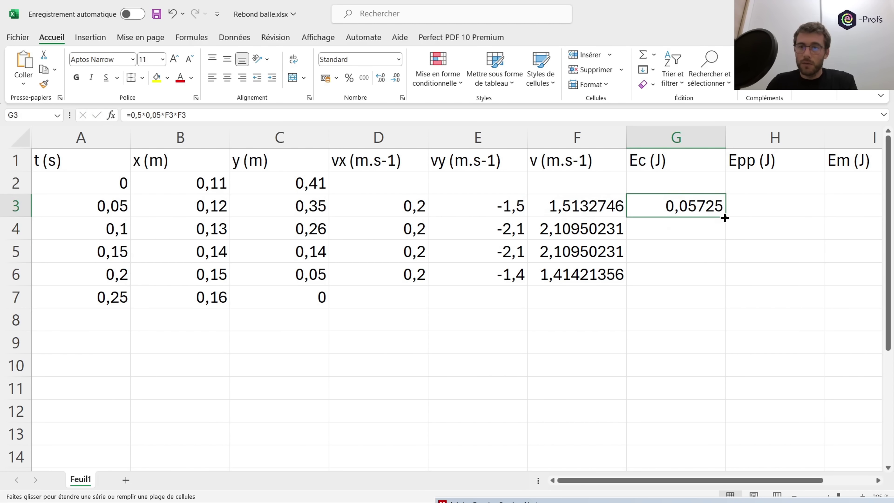
{"action": "left_click_drag", "start_coordinate": [725, 215], "coordinate": [717, 284]}
- Enter the potential energy formula =0,050*9,8*C3 in H3 and copy it down to H6
{"action": "left_click", "coordinate": [757, 212]}
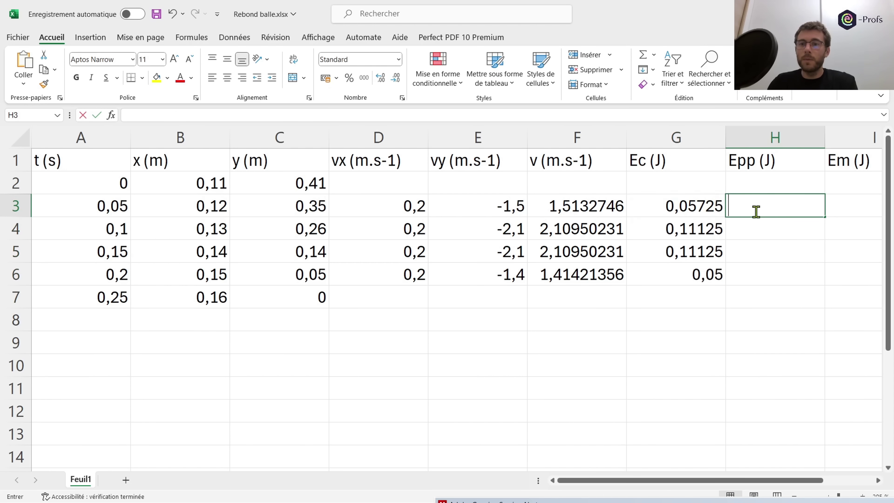
{"action": "double_click", "coordinate": [756, 214]}
{"action": "type", "text": "="}
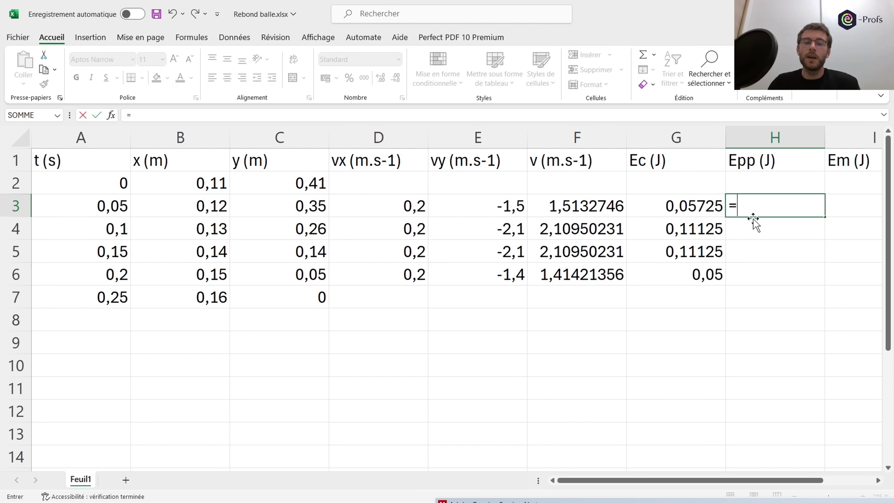
{"action": "type", "text": "0,050"}
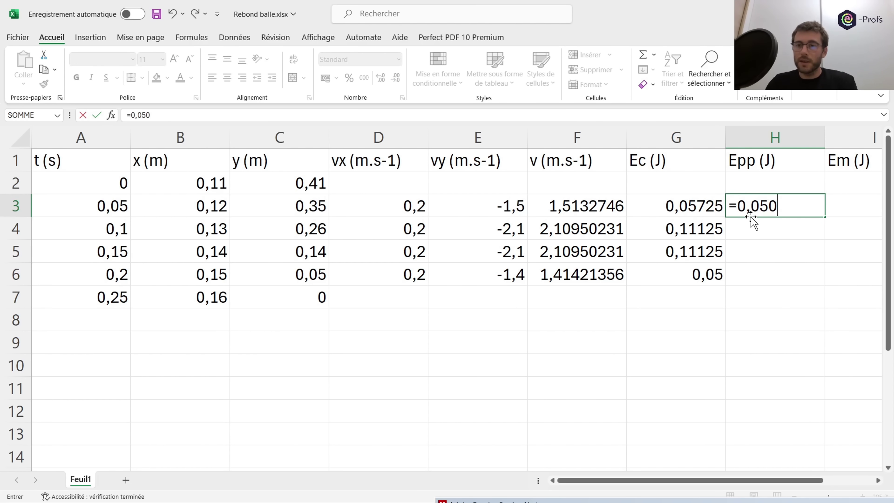
{"action": "type", "text": "*9,8"}
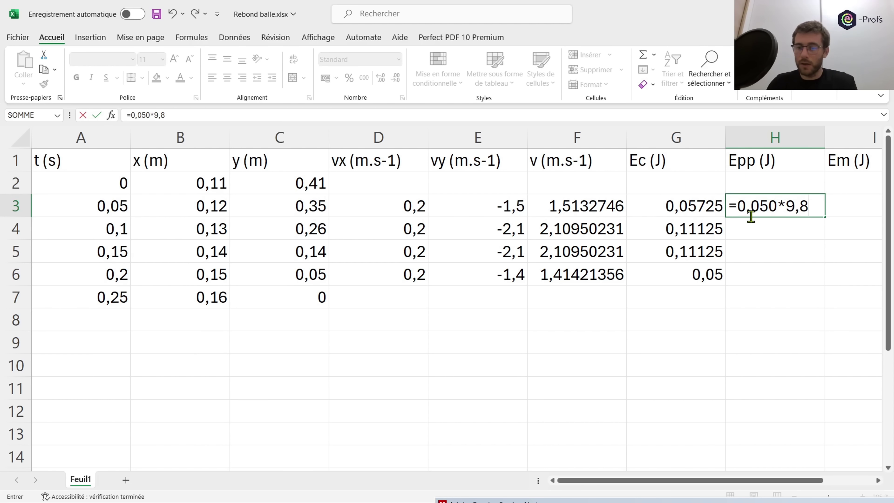
{"action": "type", "text": "*"}
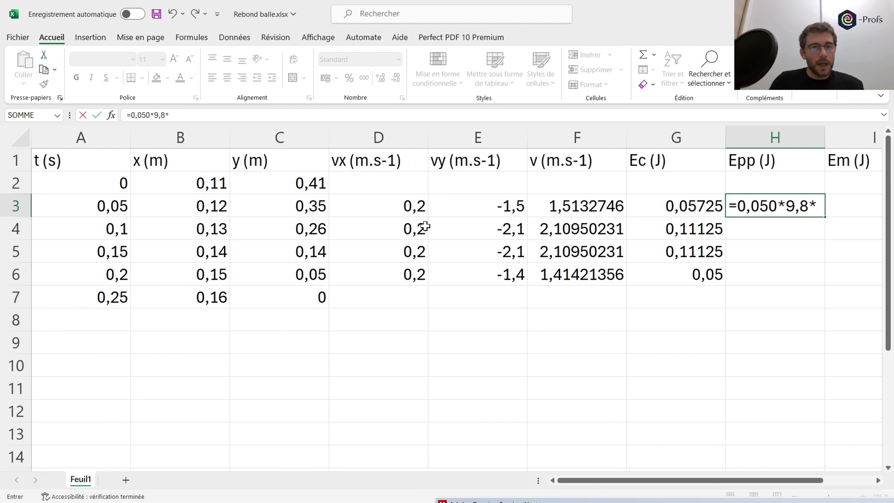
{"action": "left_click", "coordinate": [299, 206]}
{"action": "key", "text": "Return"}
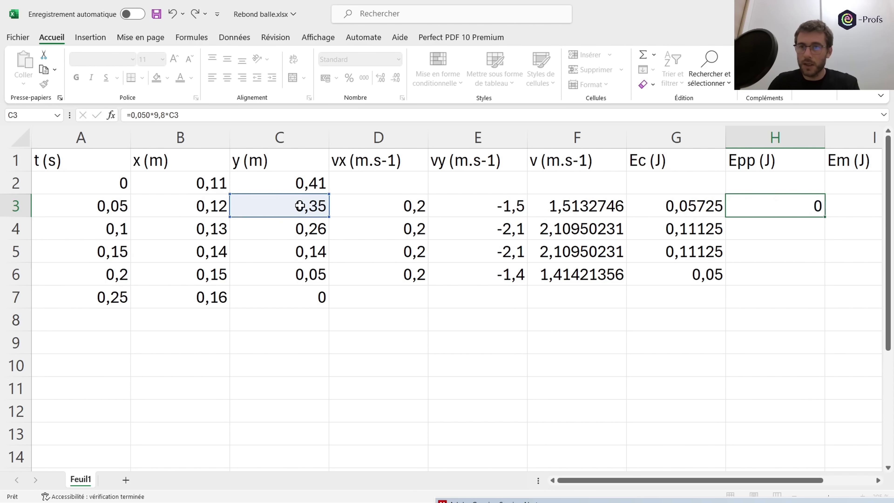
{"action": "left_click", "coordinate": [792, 206]}
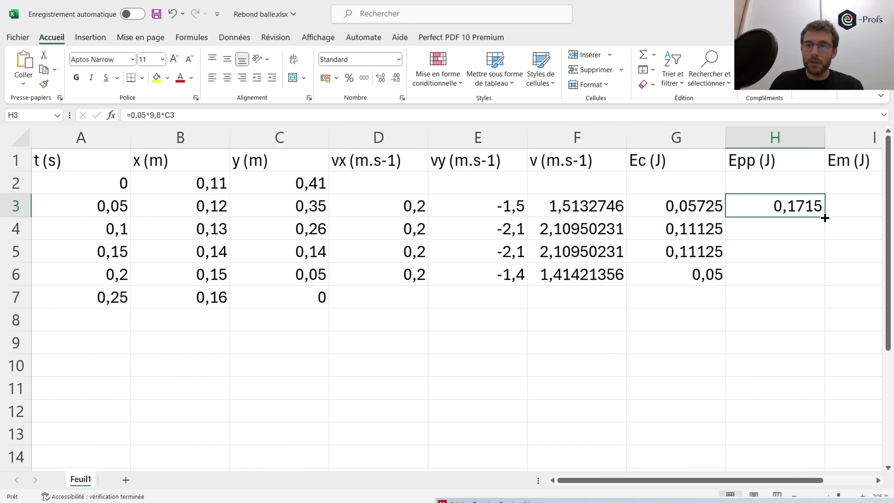
{"action": "left_click_drag", "start_coordinate": [825, 216], "coordinate": [811, 278]}
- Enter the mechanical energy formula =G3+H3 in I3 and copy it down to I6
{"action": "left_click", "coordinate": [854, 208]}
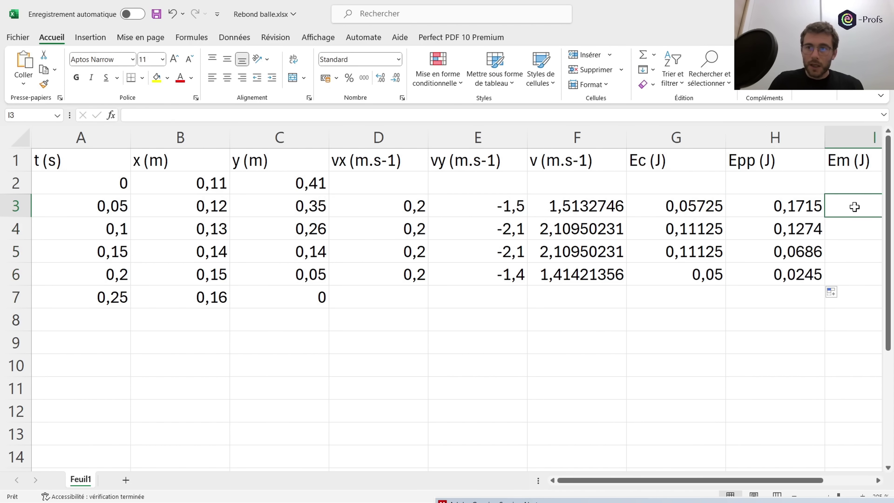
{"action": "type", "text": "=="}
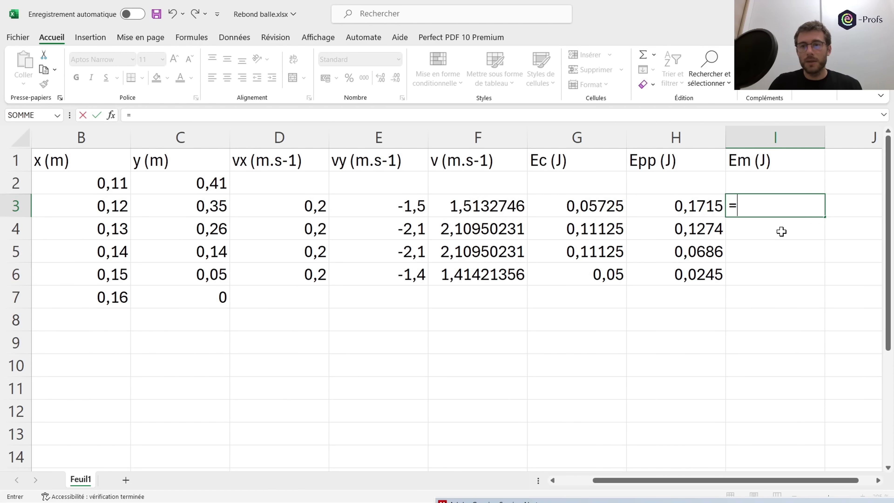
{"action": "left_click", "coordinate": [601, 216]}
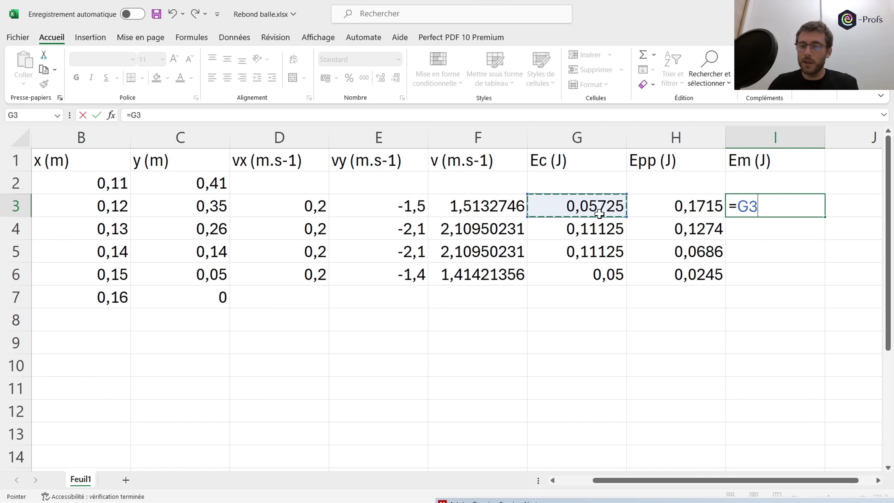
{"action": "type", "text": "+"}
{"action": "left_click", "coordinate": [669, 210]}
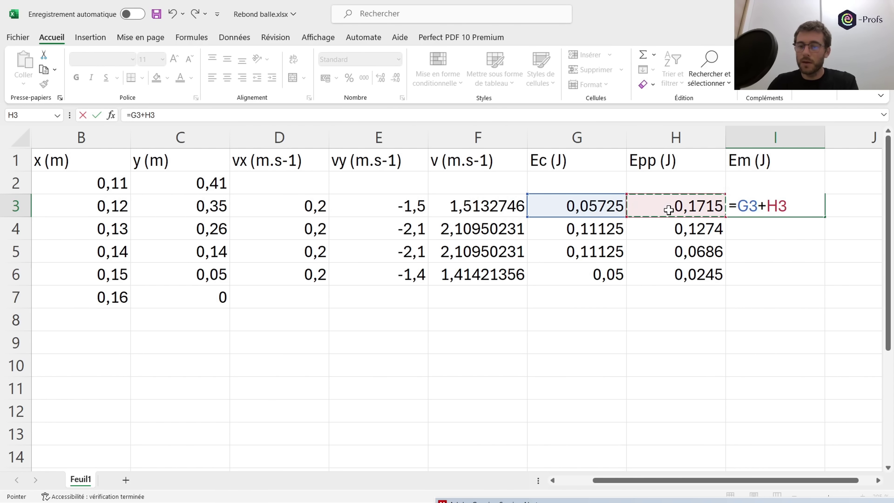
{"action": "key", "text": "Return"}
{"action": "left_click", "coordinate": [809, 207]}
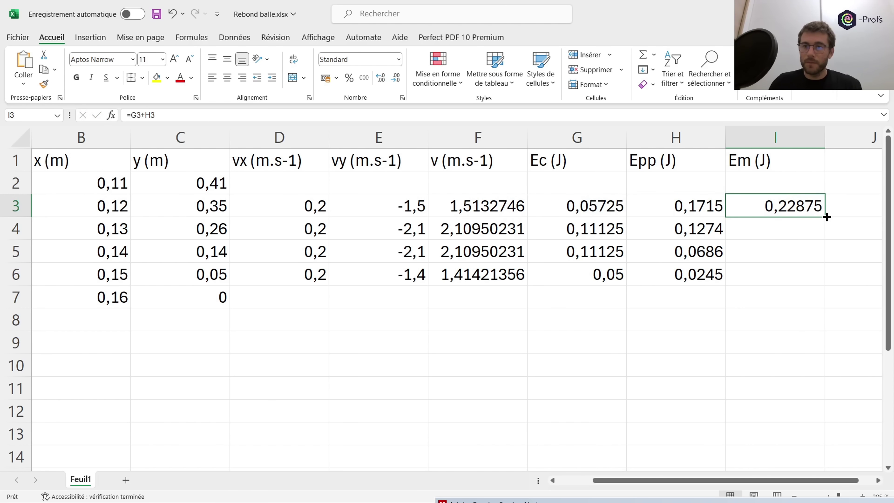
{"action": "left_click_drag", "start_coordinate": [827, 217], "coordinate": [810, 292]}
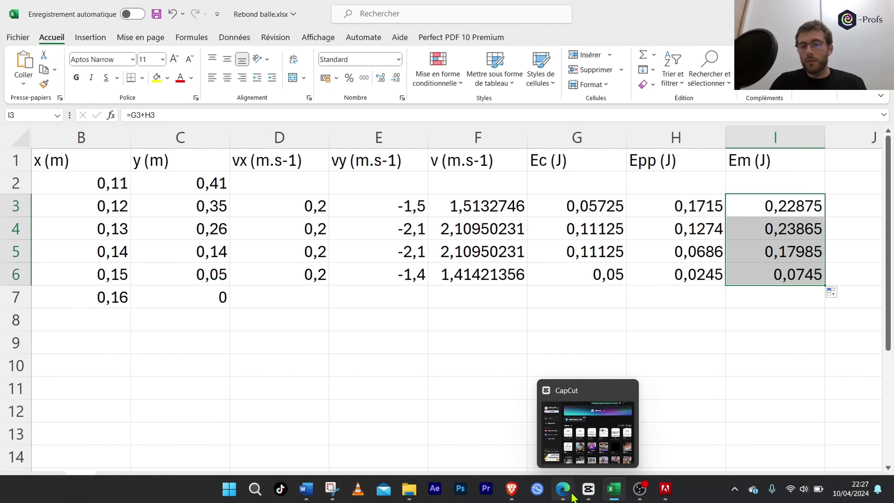
- Switch to ece_24_pc_02.pdf in Edge and review the section 2.1 protocol and formulas through question 2.3 on page 4
{"action": "mouse_move", "coordinate": [565, 493]}
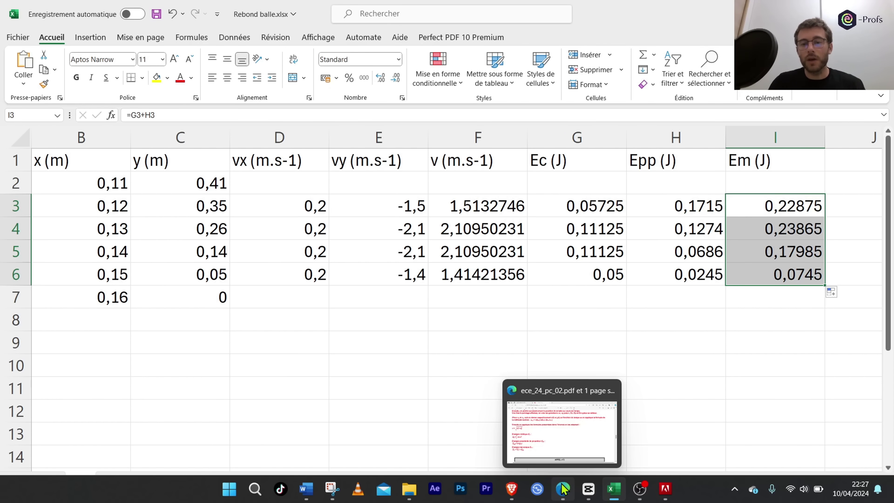
{"action": "left_click", "coordinate": [560, 450]}
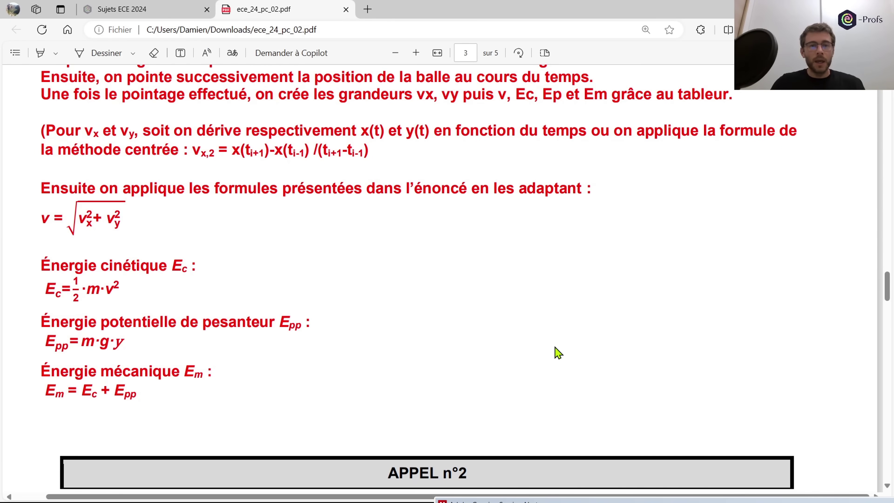
{"action": "scroll", "coordinate": [560, 353], "scroll_direction": "up", "scroll_amount": 3}
{"action": "scroll", "coordinate": [560, 352], "scroll_direction": "down", "scroll_amount": 5}
{"action": "scroll", "coordinate": [559, 352], "scroll_direction": "up", "scroll_amount": 5}
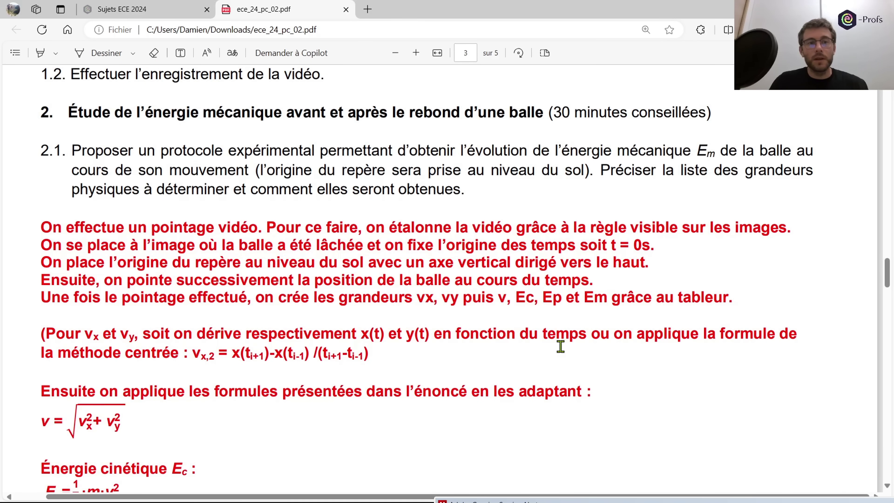
{"action": "scroll", "coordinate": [563, 347], "scroll_direction": "down", "scroll_amount": 10}
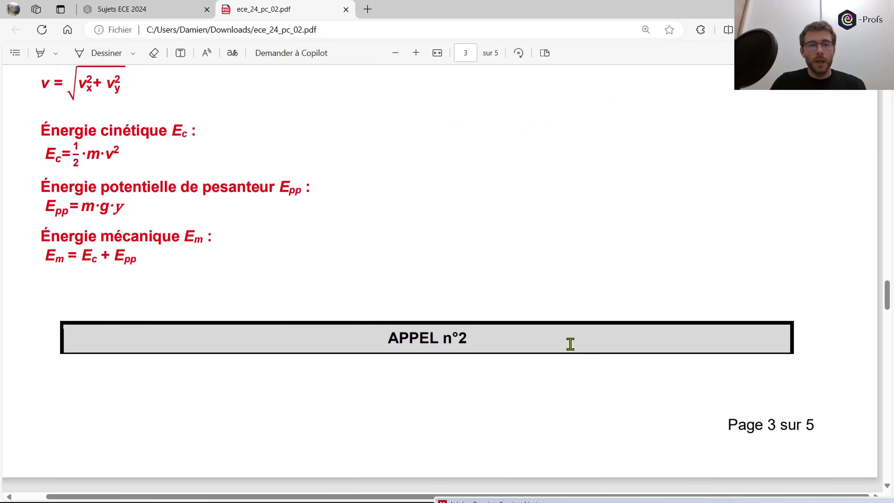
{"action": "scroll", "coordinate": [570, 347], "scroll_direction": "down", "scroll_amount": 5}
{"action": "scroll", "coordinate": [571, 347], "scroll_direction": "down", "scroll_amount": 3}
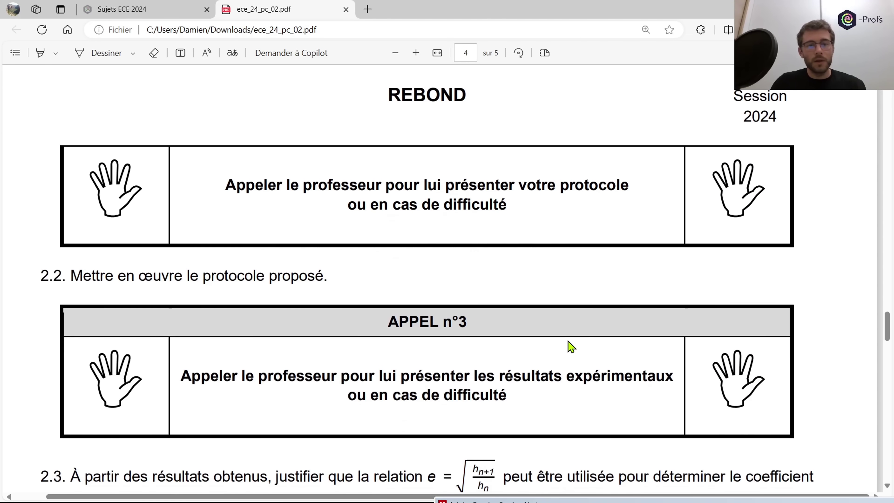
{"action": "scroll", "coordinate": [571, 347], "scroll_direction": "down", "scroll_amount": 6}
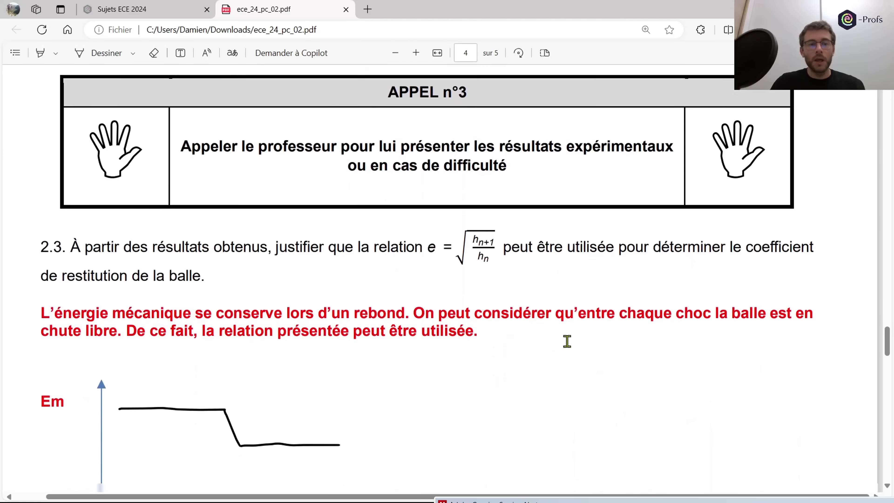